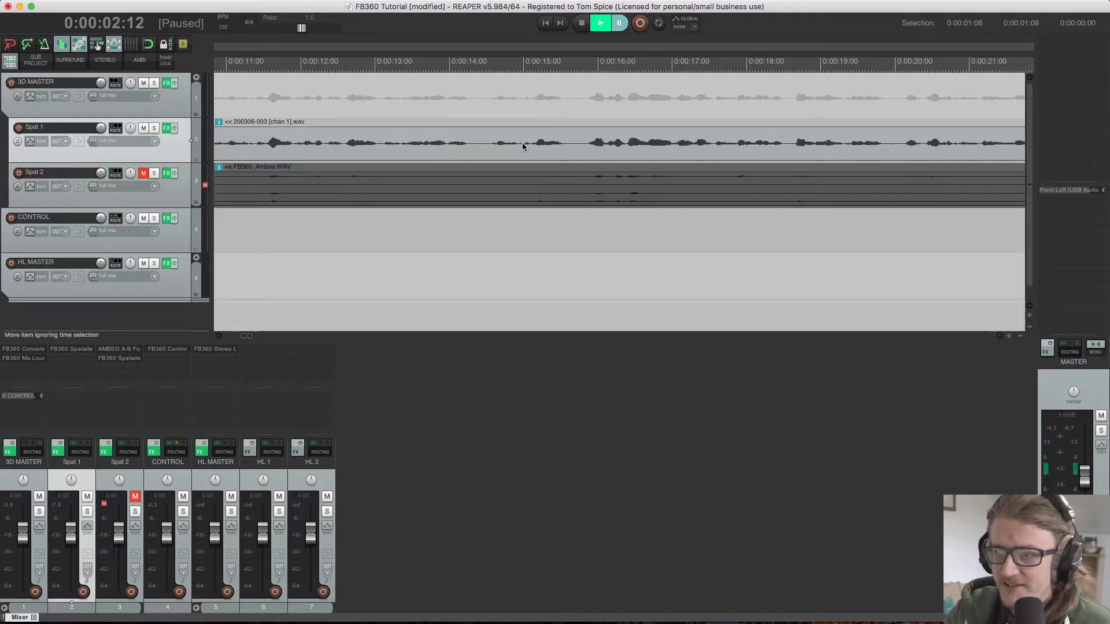
# - Bring up Spat 1's FB360 Spatialiser so the FB360_Vid.mov preview shows source 1 on the person
pyautogui.click(166, 129)
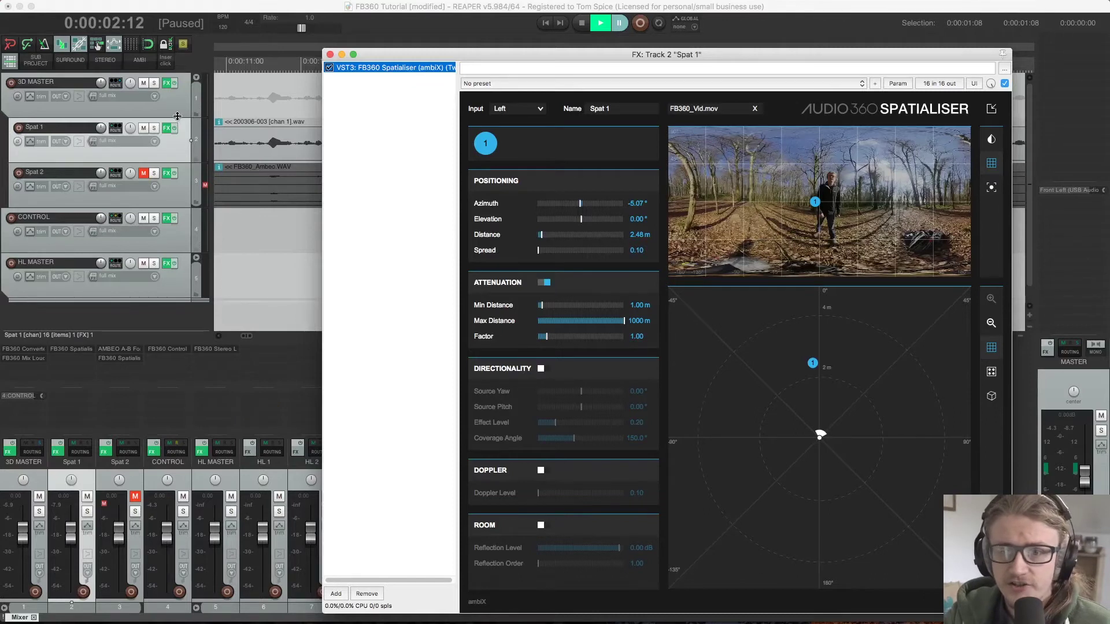
# - Show and arm Spat 1's S01 Azimuth, Elevation and Distance envelopes, and set automation to Write
pyautogui.click(32, 141)
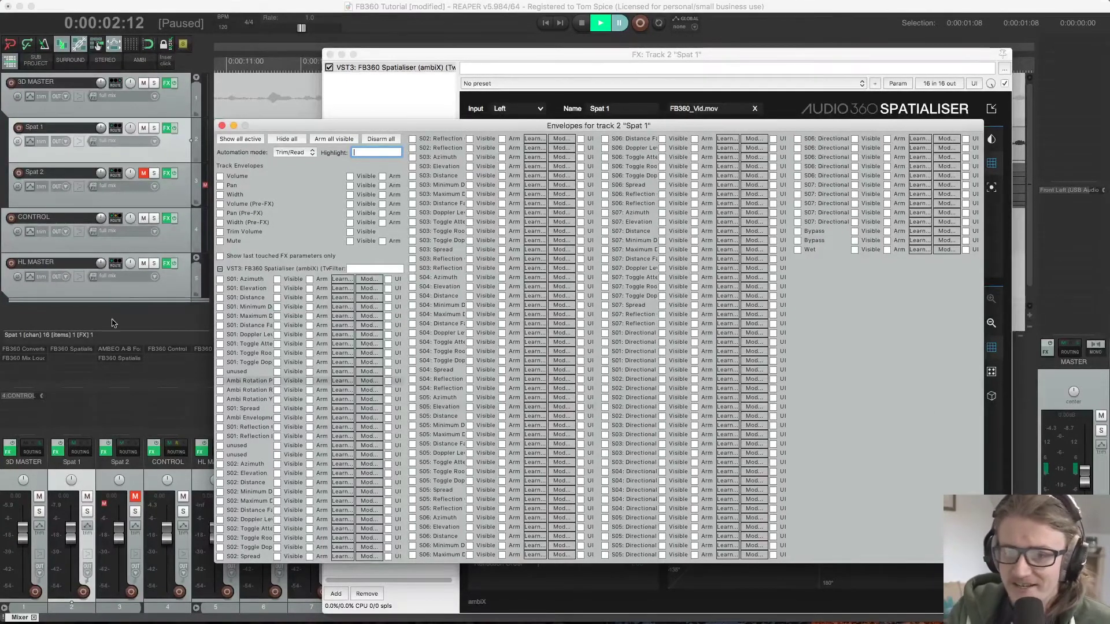
pyautogui.click(220, 279)
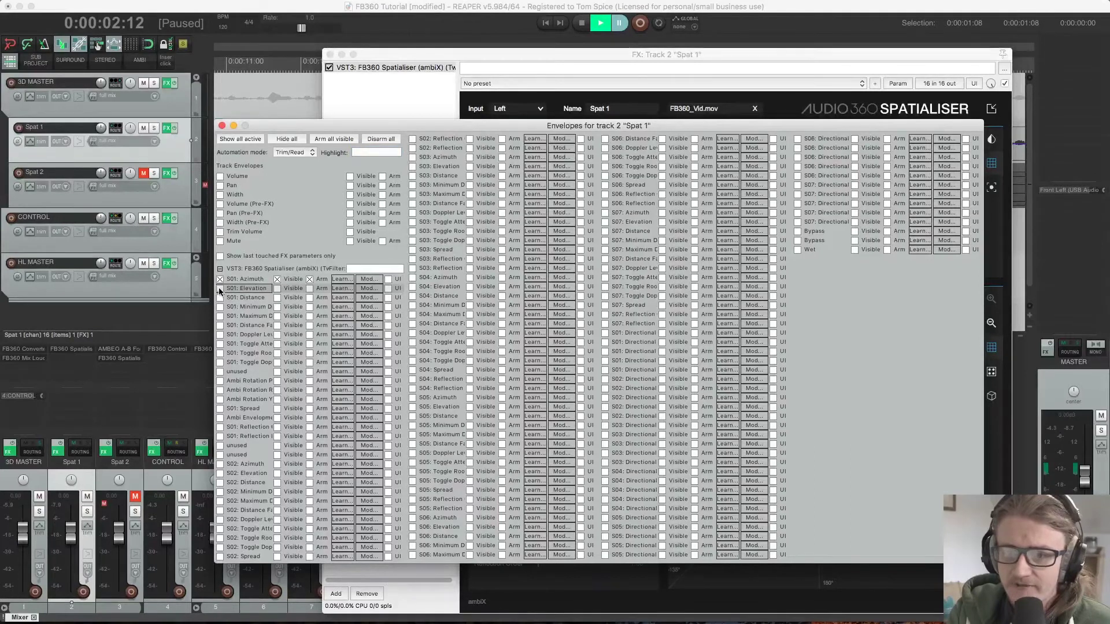
pyautogui.click(220, 288)
pyautogui.click(220, 298)
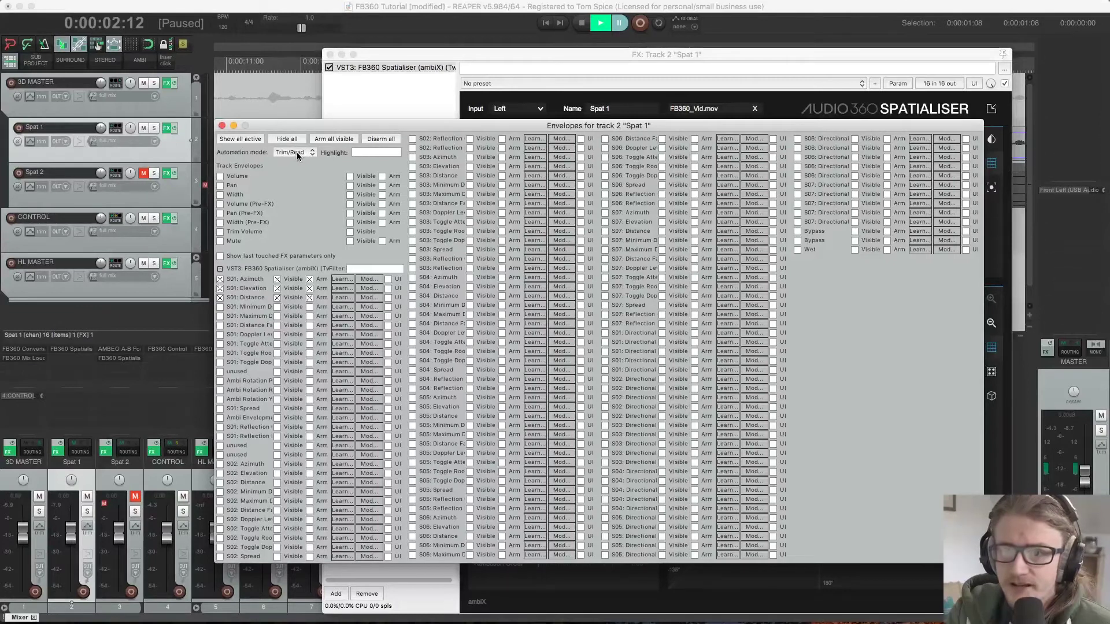
pyautogui.click(296, 154)
pyautogui.click(307, 197)
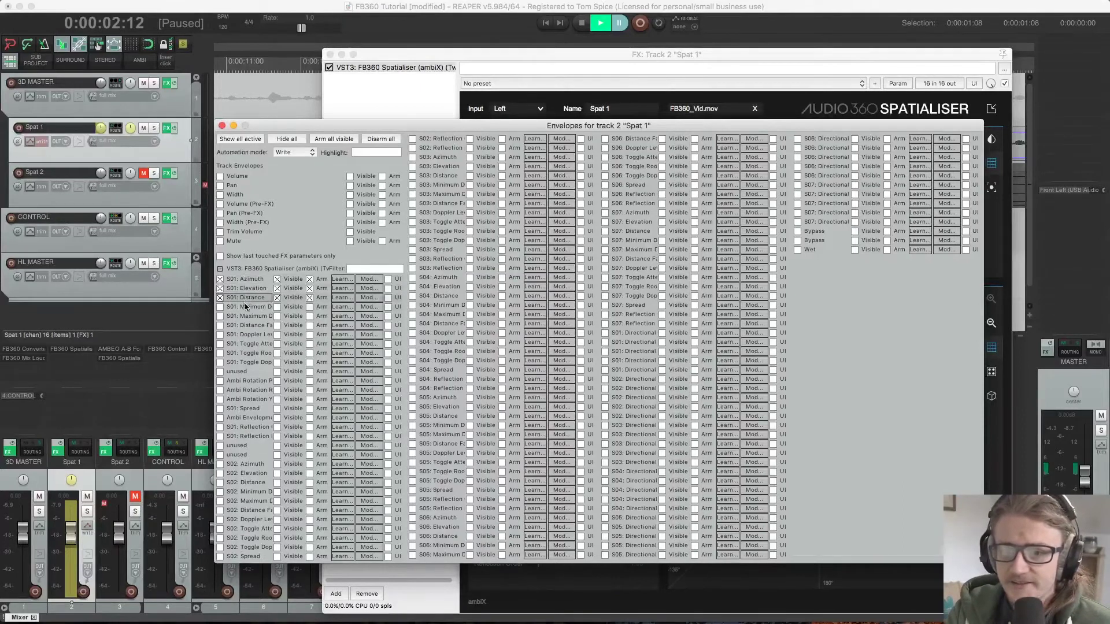
# - Close the Envelopes window and the Spatialiser window to return to the arrange view
pyautogui.click(222, 126)
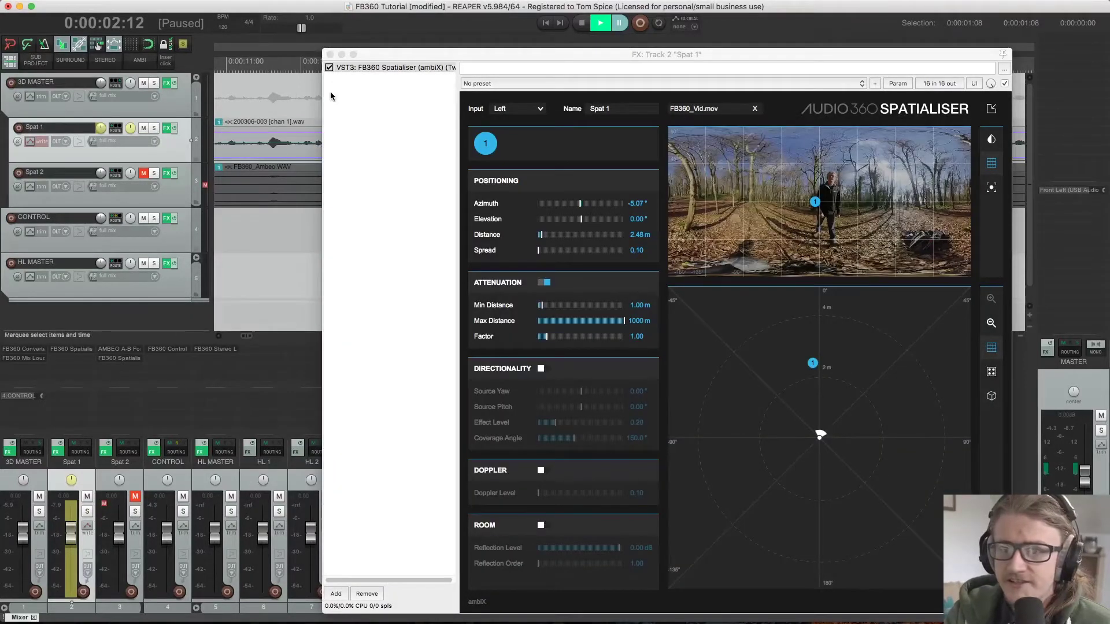
pyautogui.moveTo(332, 58); pyautogui.dragTo(328, 57)
pyautogui.click(327, 54)
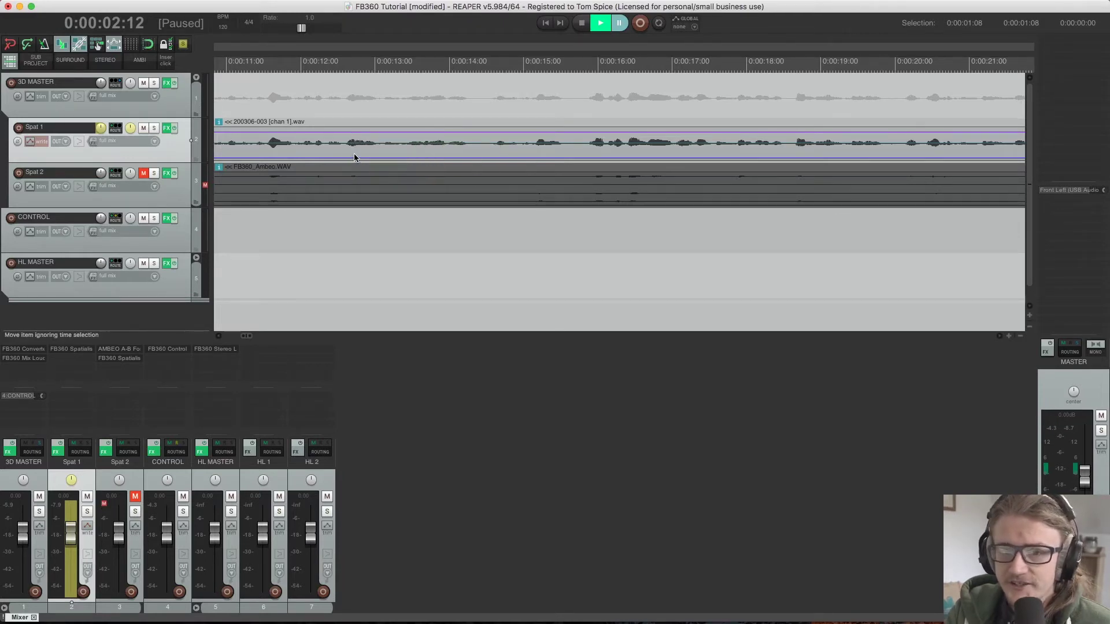
# - Reopen the Spatialiser and drag source 1 along with the walking person during playback
pyautogui.click(169, 125)
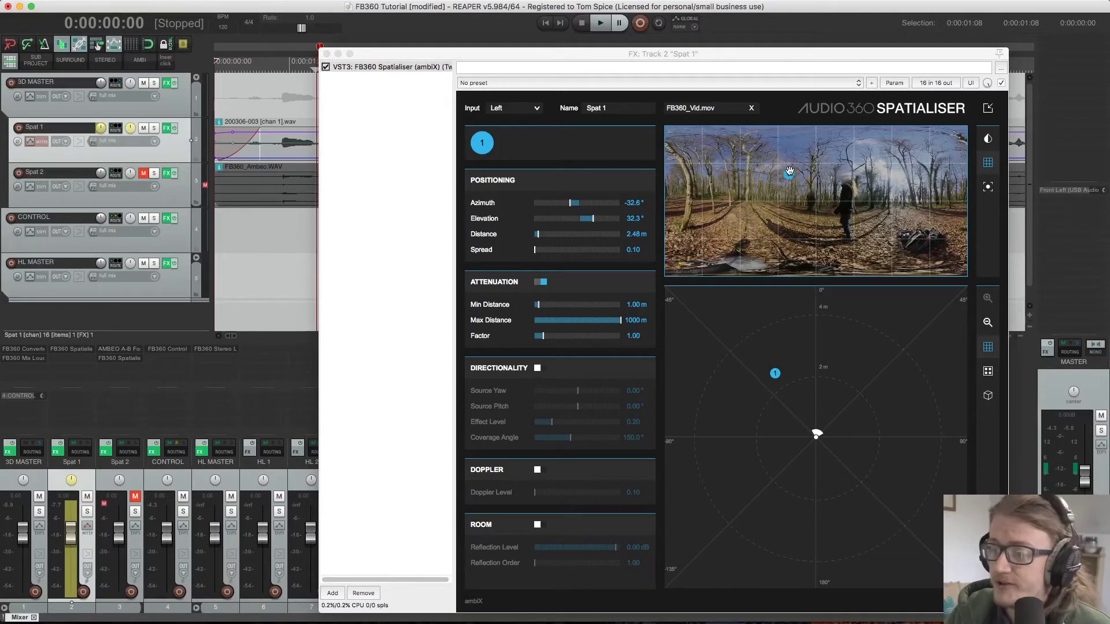
pyautogui.moveTo(790, 171)
pyautogui.mouseDown()
pyautogui.moveTo(855, 161)
pyautogui.moveTo(845, 176)
pyautogui.mouseUp()
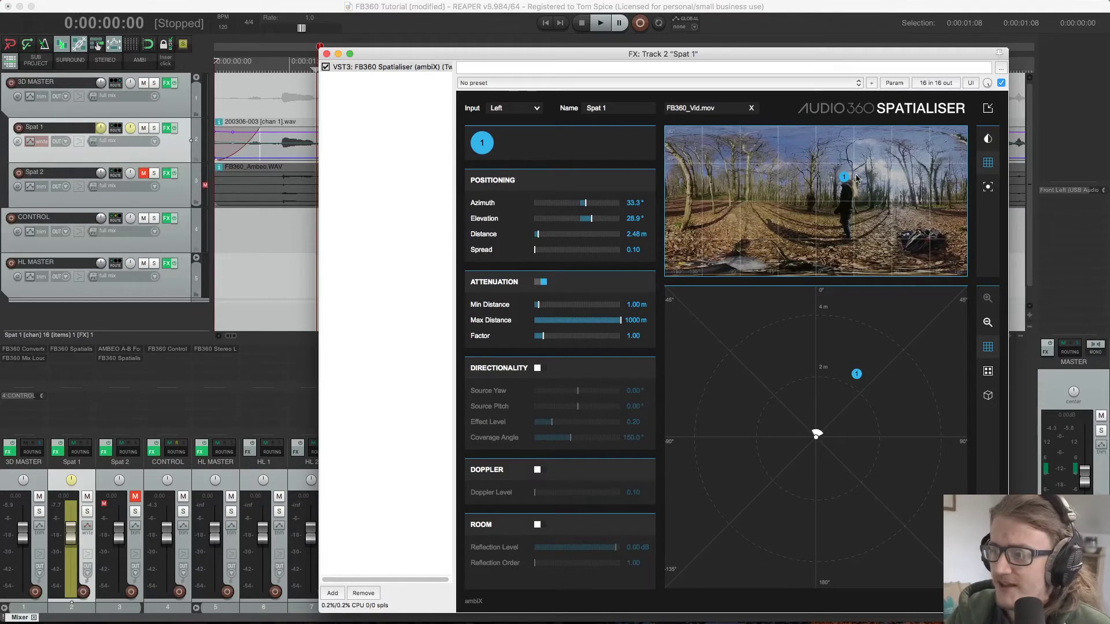
pyautogui.press('space')
pyautogui.moveTo(844, 177)
pyautogui.mouseDown()
pyautogui.moveTo(793, 182)
pyautogui.moveTo(828, 177)
pyautogui.mouseUp()
# - Pause playback, close the Spatialiser, and move the play position near the start
pyautogui.hotkey('ctrl', 'space')
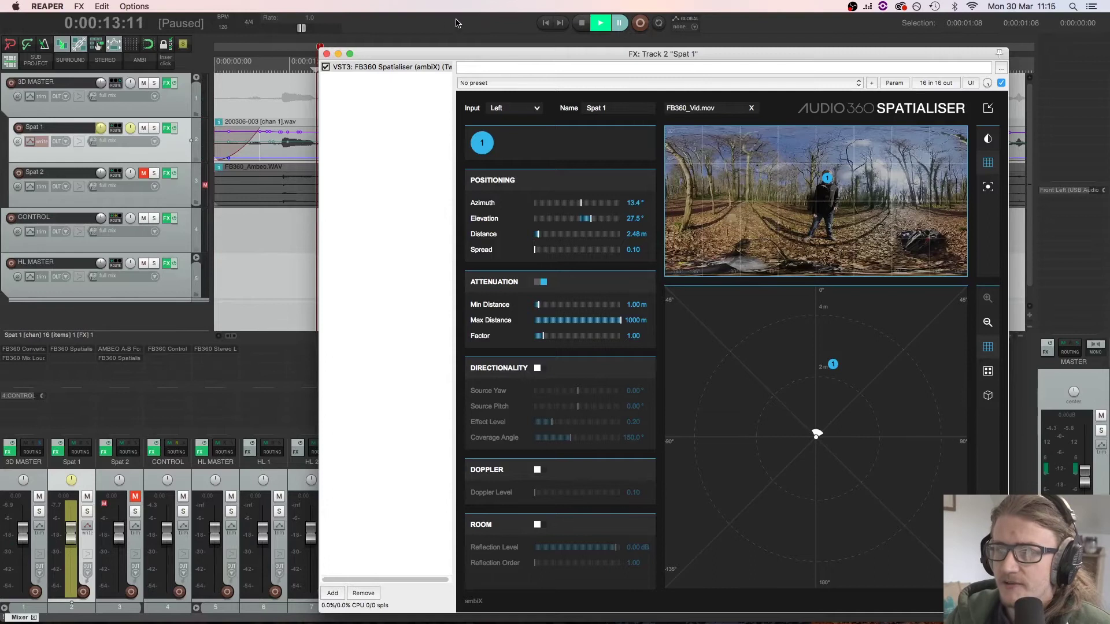
pyautogui.click(326, 54)
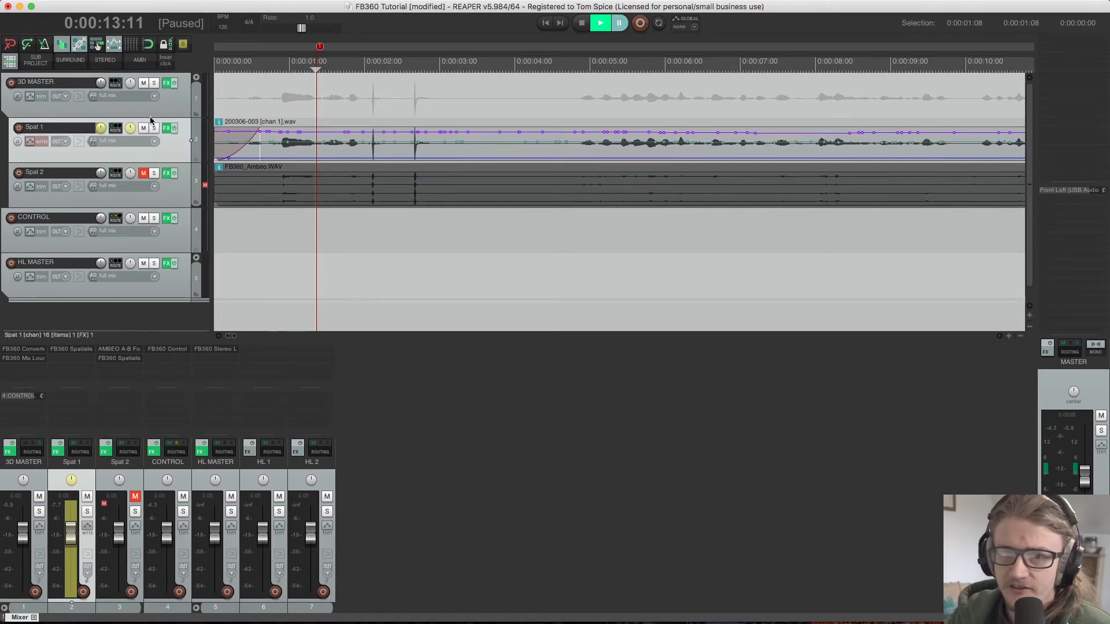
pyautogui.click(281, 260)
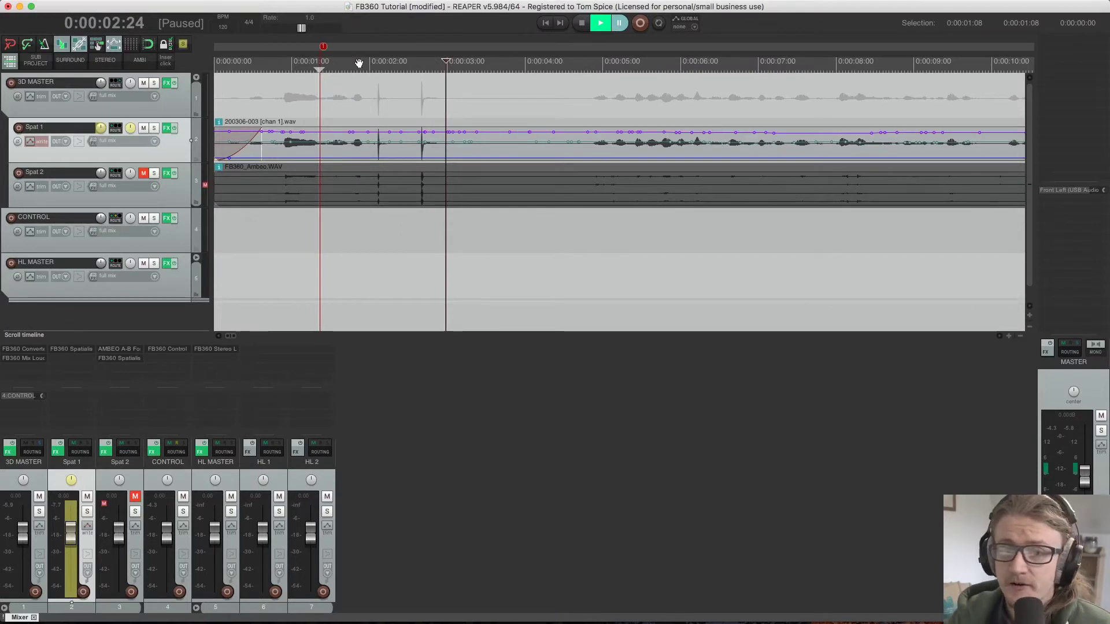
# - Switch Spat 1's automation mode to Read in its envelopes window
pyautogui.click(25, 147)
pyautogui.click(296, 153)
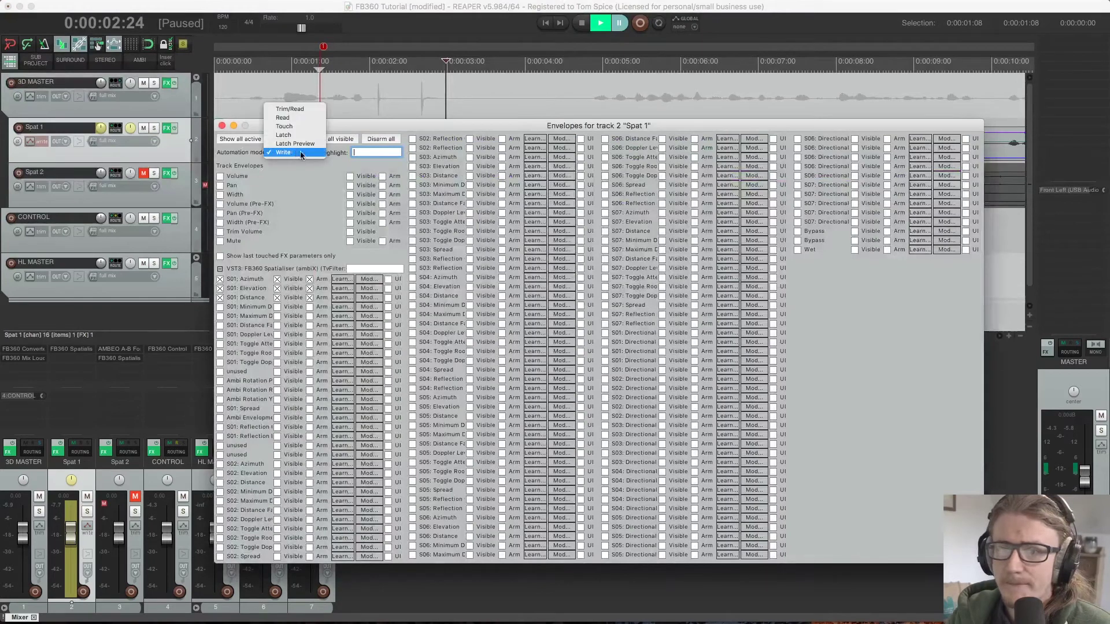
pyautogui.click(295, 118)
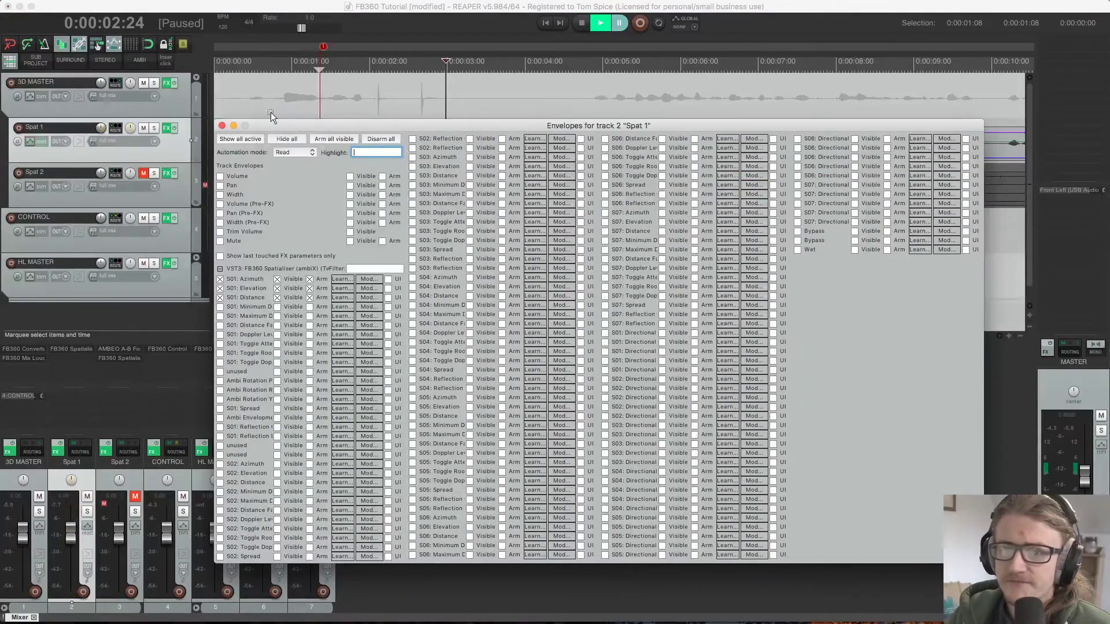
pyautogui.click(222, 125)
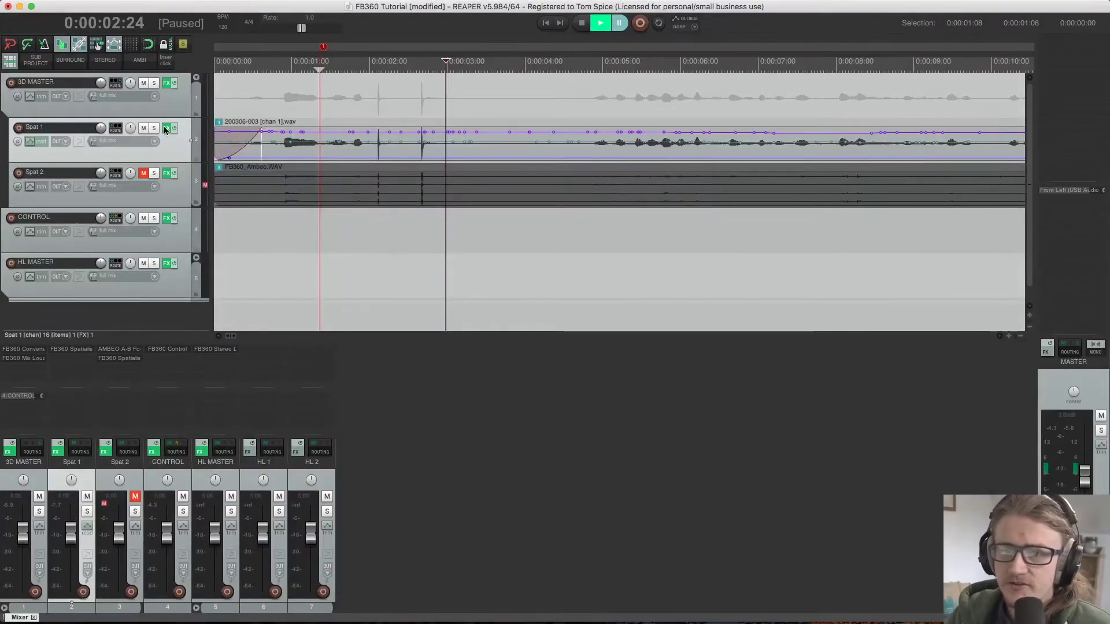
# - Reopen the Spatialiser, rewind to the project start, and play the automation until 0:00:13:08
pyautogui.click(166, 128)
pyautogui.click(253, 62)
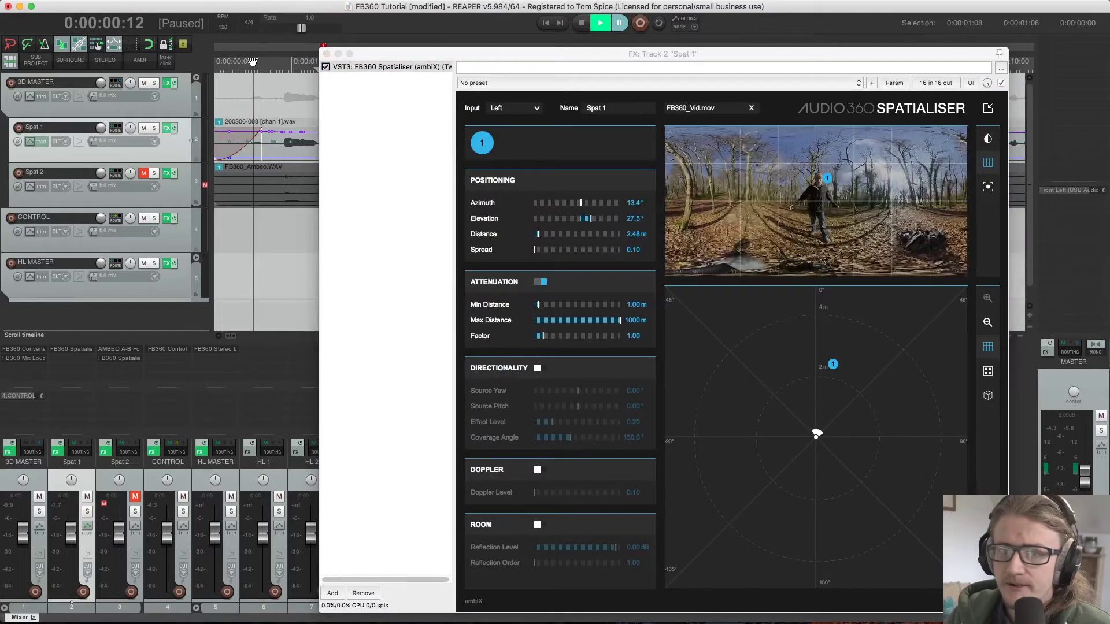
pyautogui.click(215, 62)
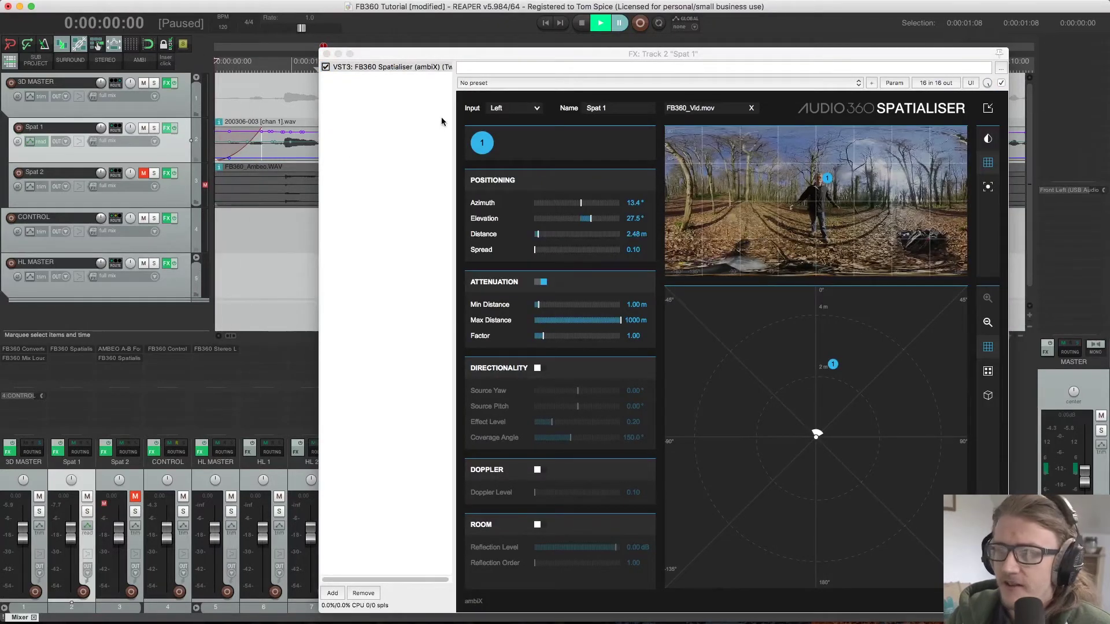
pyautogui.press('space')
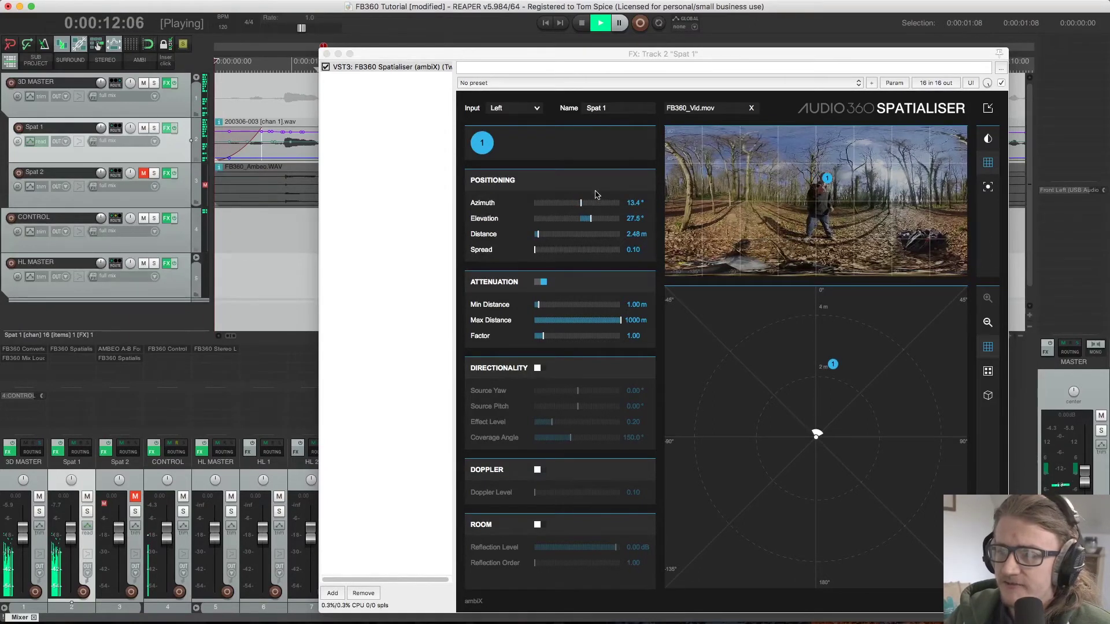
pyautogui.hotkey('ctrl', 'space')
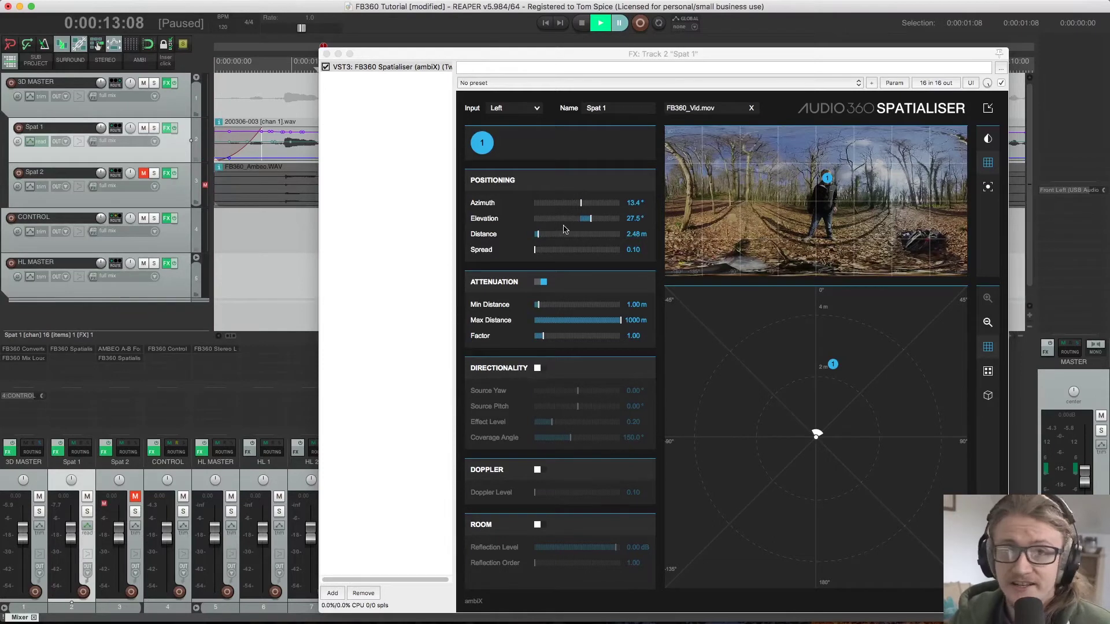
# - Drag the Positioning Distance slider to set source 1's distance to 1.87 m
pyautogui.moveTo(538, 238)
pyautogui.mouseDown()
pyautogui.moveTo(581, 239)
pyautogui.moveTo(538, 236)
pyautogui.mouseUp()
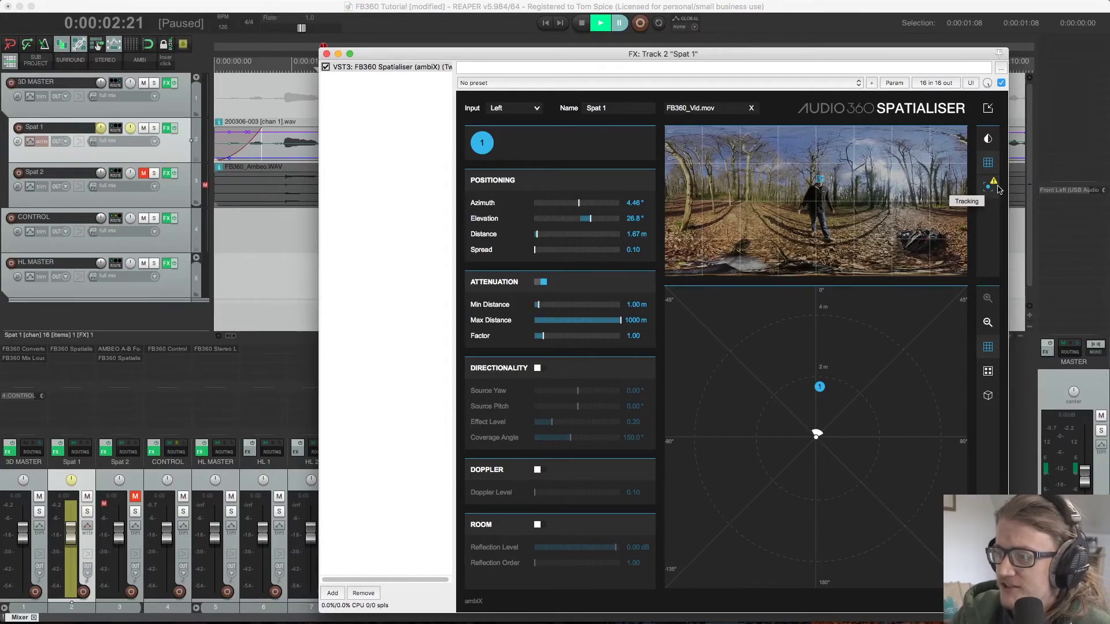
# - Nudge source 1 back onto the person at 3.77° azimuth and 25.4° elevation
pyautogui.moveTo(818, 179); pyautogui.dragTo(817, 174)
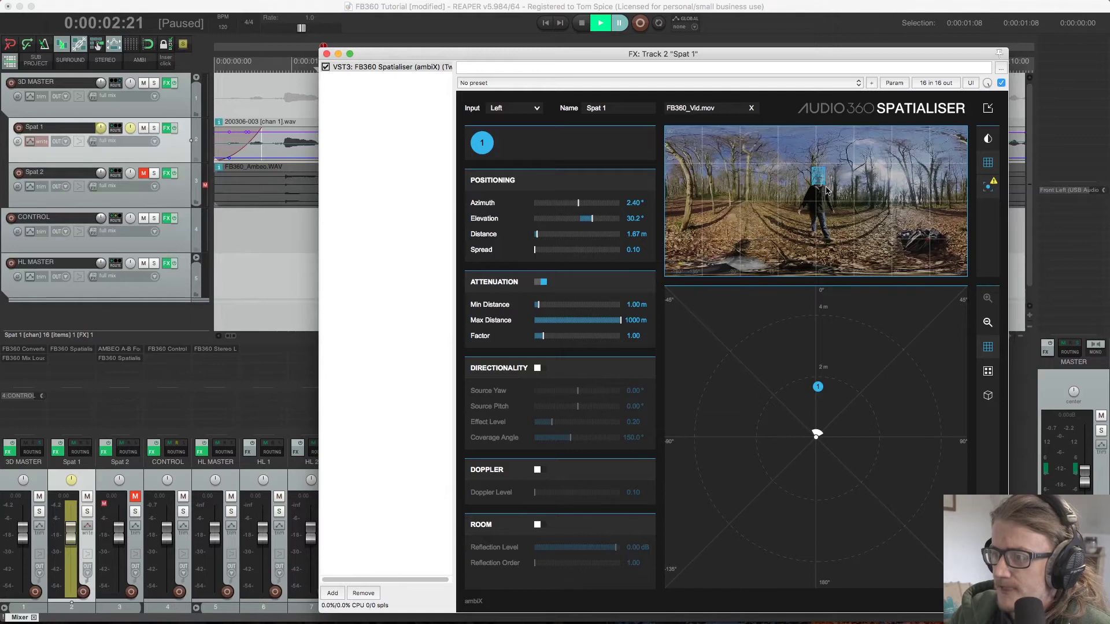
pyautogui.moveTo(817, 175)
pyautogui.mouseDown()
pyautogui.moveTo(857, 182)
pyautogui.moveTo(818, 181)
pyautogui.mouseUp()
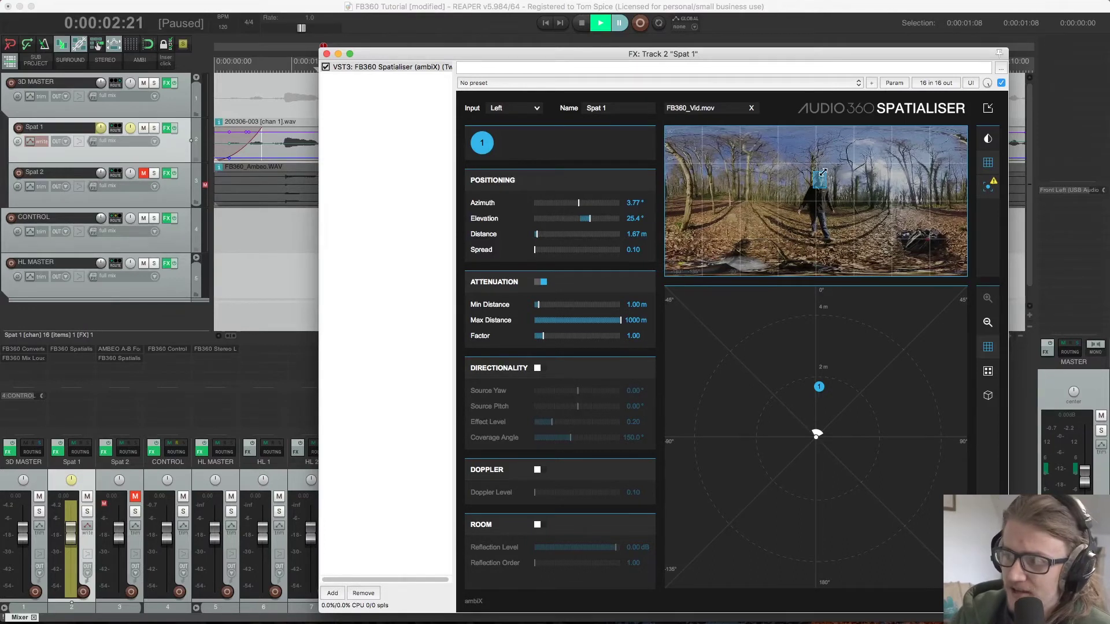
# - Track the walking man with source 1 during playback, across the wraparound edge, pausing at 0:00:59:17
pyautogui.press('space')
pyautogui.moveTo(823, 172)
pyautogui.mouseDown()
pyautogui.moveTo(842, 179)
pyautogui.moveTo(824, 172)
pyautogui.moveTo(813, 193)
pyautogui.moveTo(796, 194)
pyautogui.mouseUp()
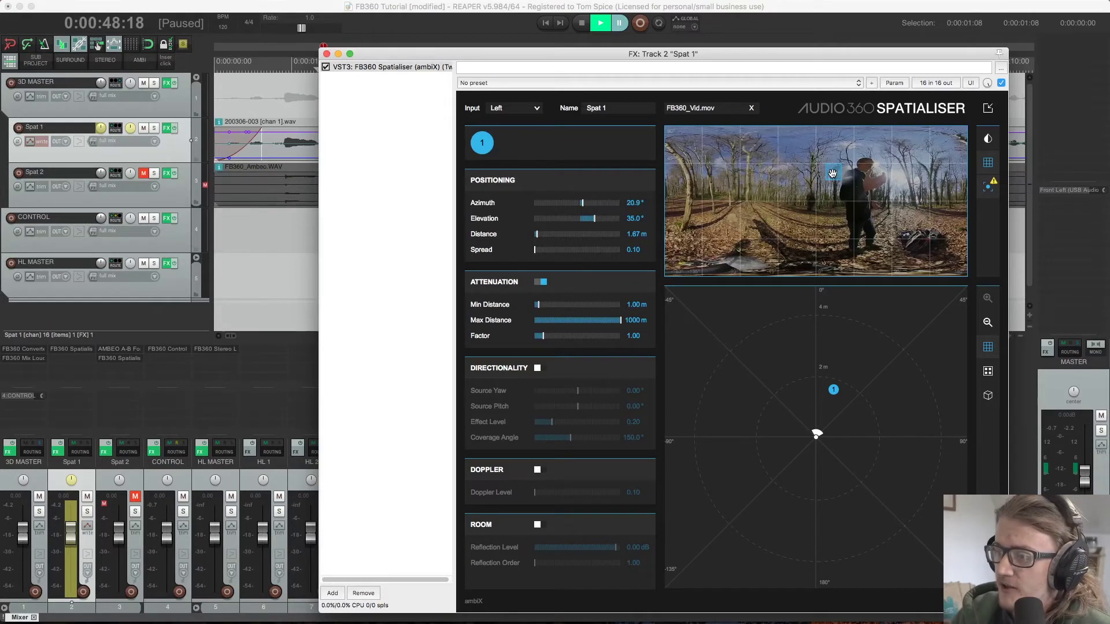
pyautogui.moveTo(833, 169); pyautogui.dragTo(945, 167)
pyautogui.press('space')
pyautogui.moveTo(681, 173)
pyautogui.mouseDown()
pyautogui.moveTo(663, 188)
pyautogui.moveTo(740, 169)
pyautogui.mouseUp()
pyautogui.hotkey('ctrl', 'space')
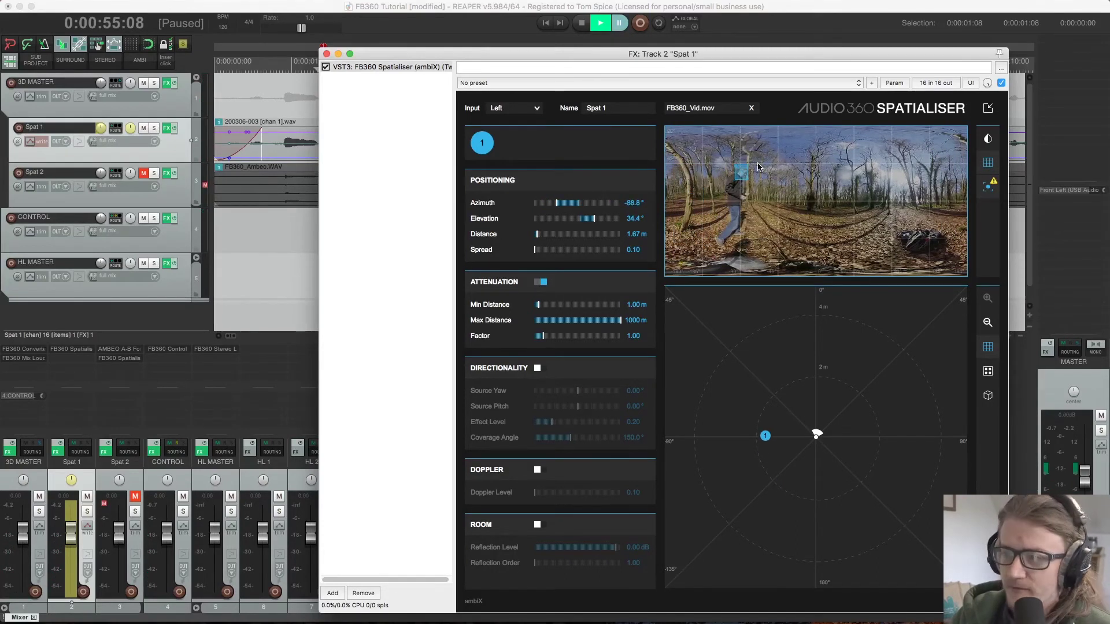
pyautogui.hotkey('ctrl', 'space')
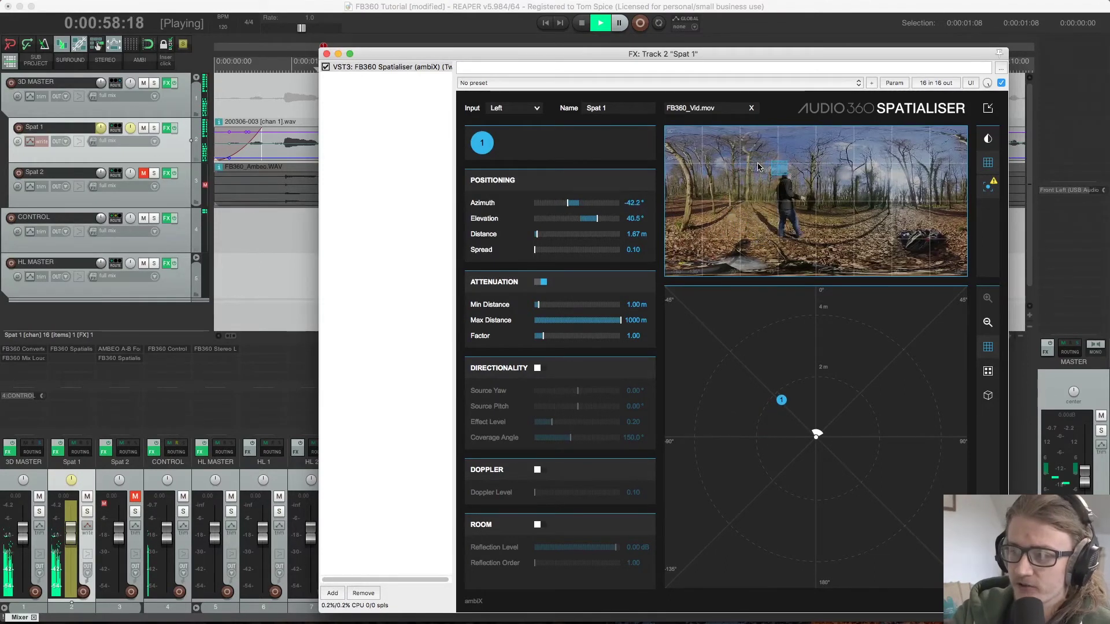
pyautogui.hotkey('ctrl', 'space')
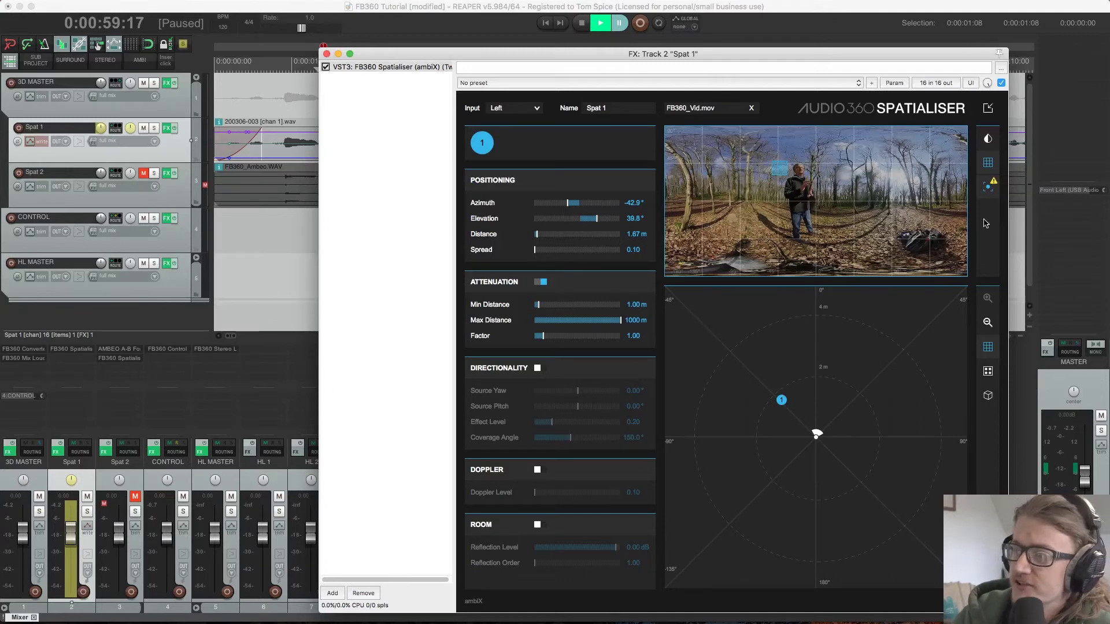
# - Set Spat 1's automation mode to Read and return the play position to 0:00:00:14
pyautogui.click(988, 187)
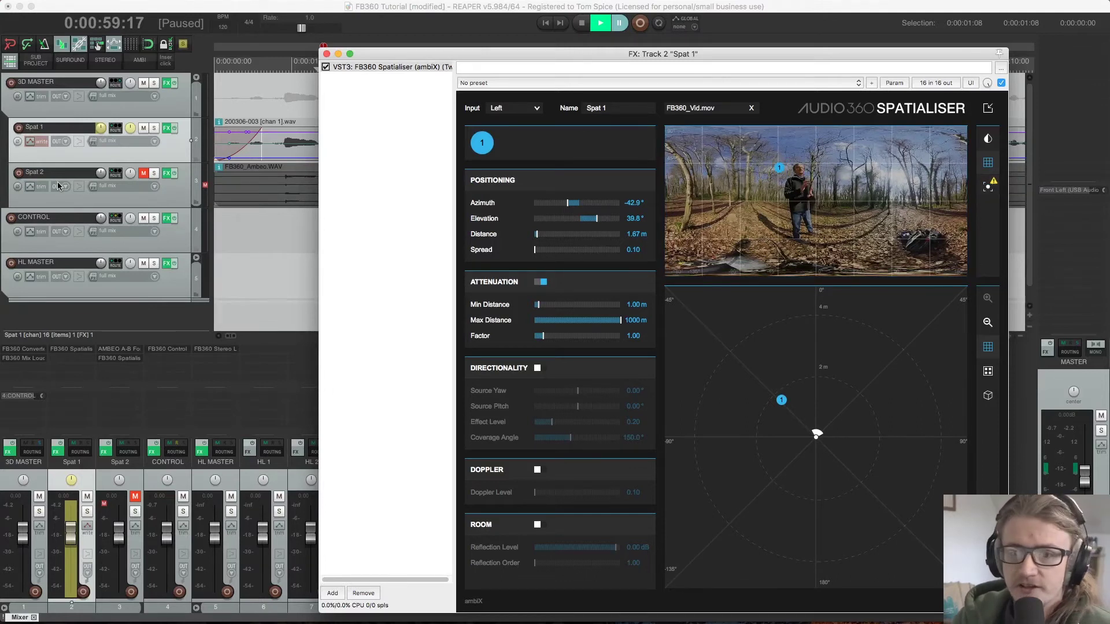
pyautogui.click(34, 141)
pyautogui.click(293, 153)
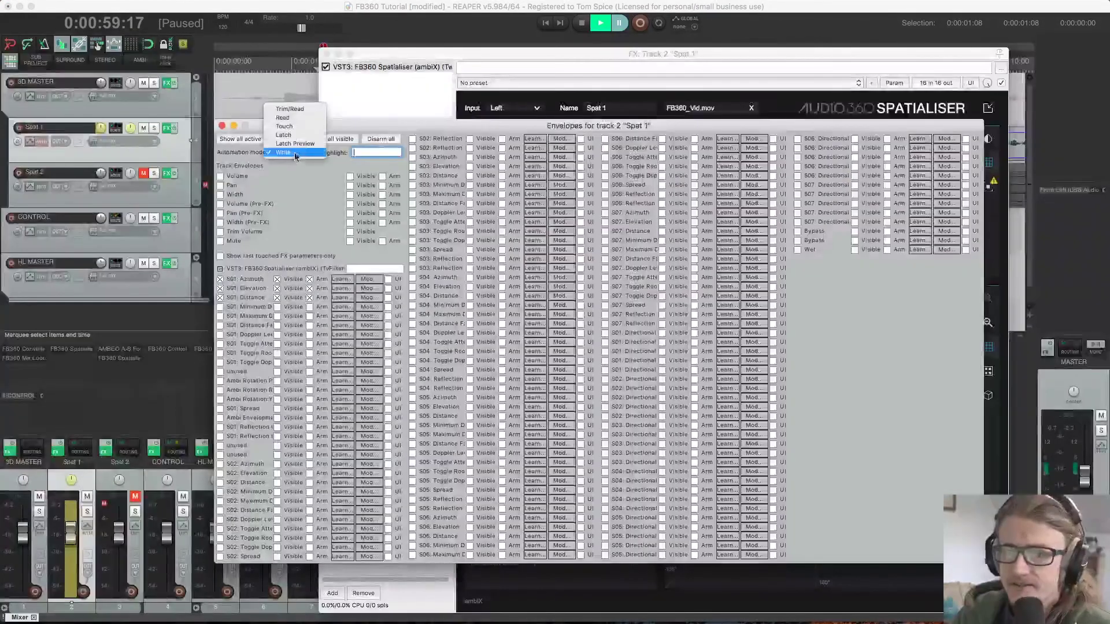
pyautogui.click(301, 117)
pyautogui.click(222, 126)
pyautogui.click(260, 62)
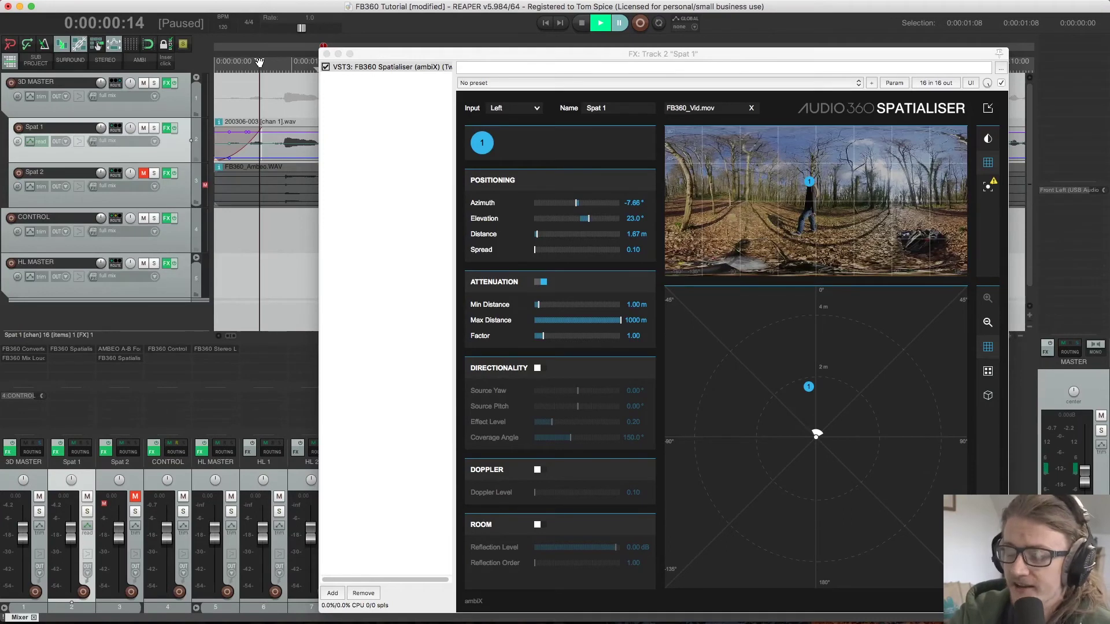
# - Play back Spat 1's recorded source movement in read mode, pausing at 0:00:09:10
pyautogui.press('space')
pyautogui.moveTo(819, 205); pyautogui.dragTo(827, 174)
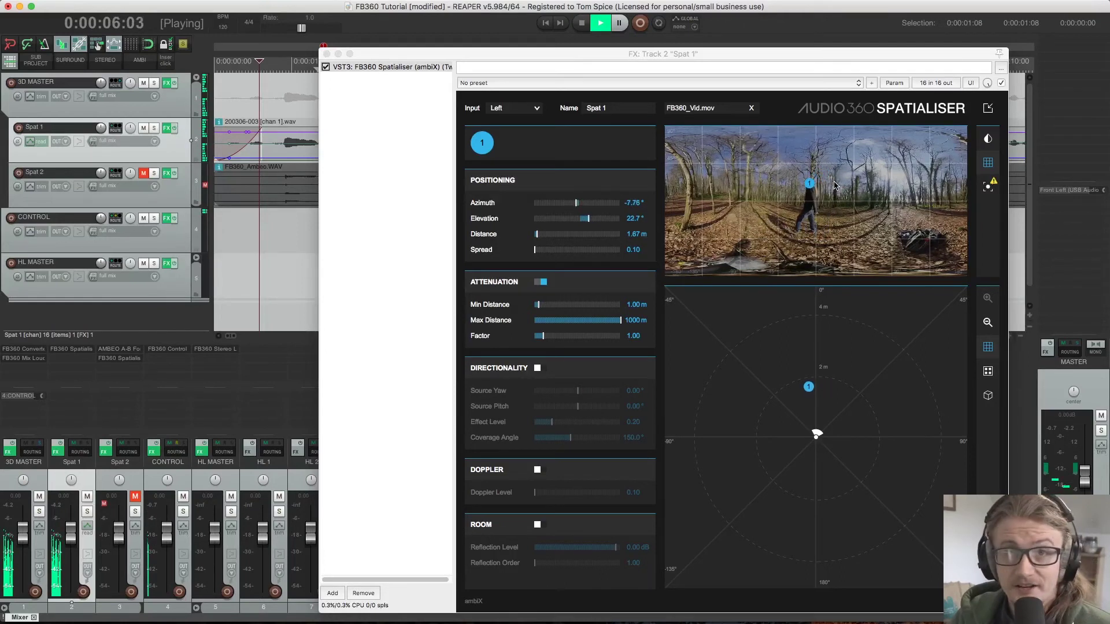
pyautogui.press('space')
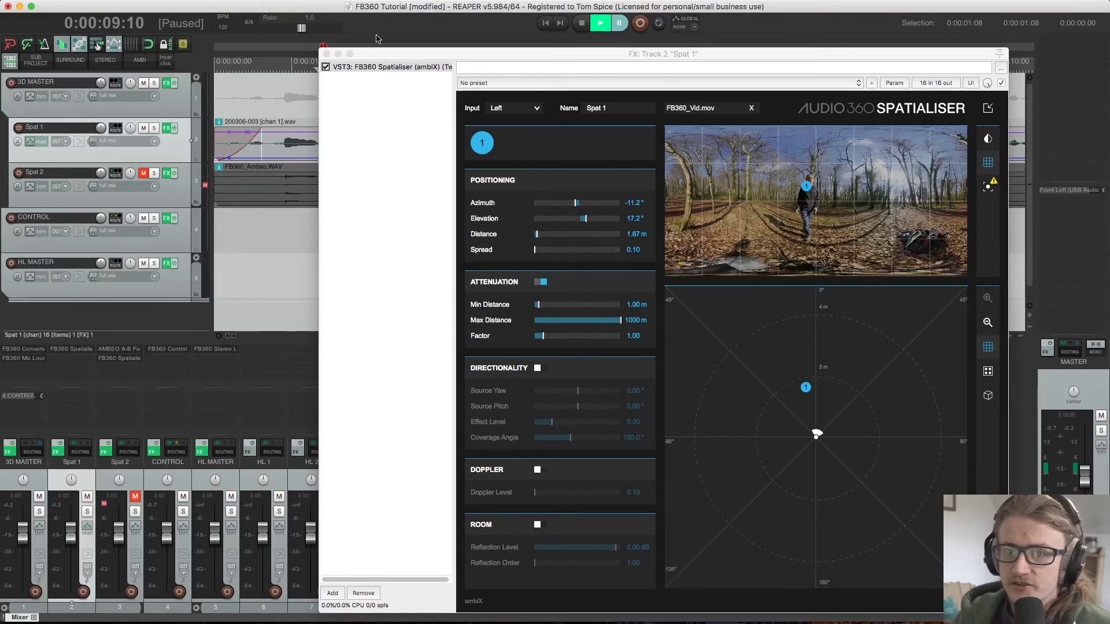
# - Close Spat 1's plugin window, unmute Spat 2, and show its AMBEO converter and Spatialiser chain
pyautogui.click(327, 53)
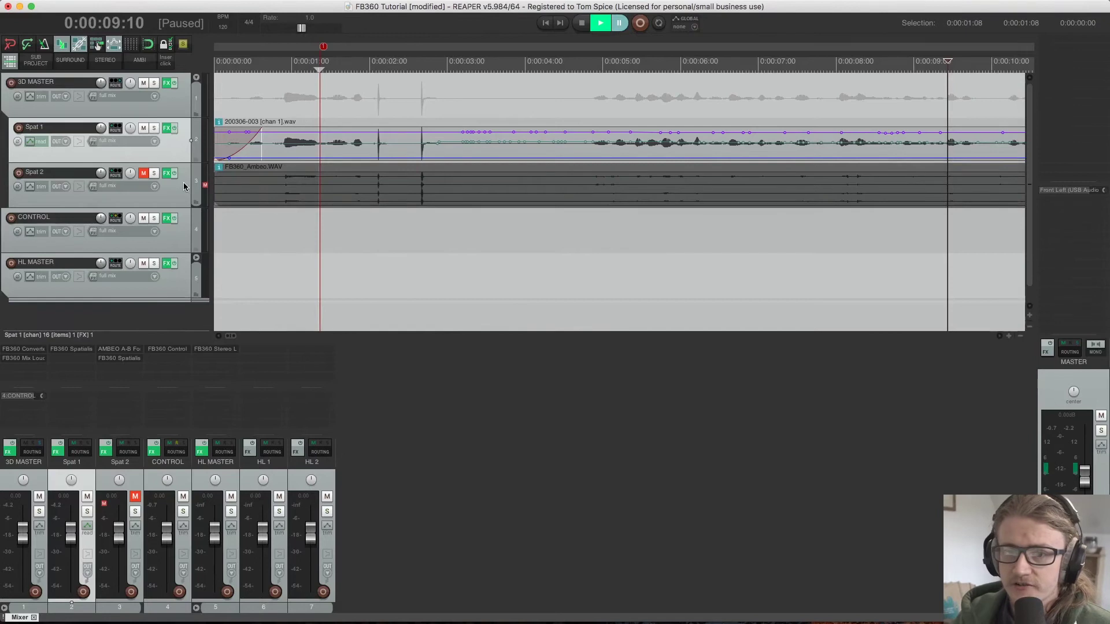
pyautogui.click(144, 173)
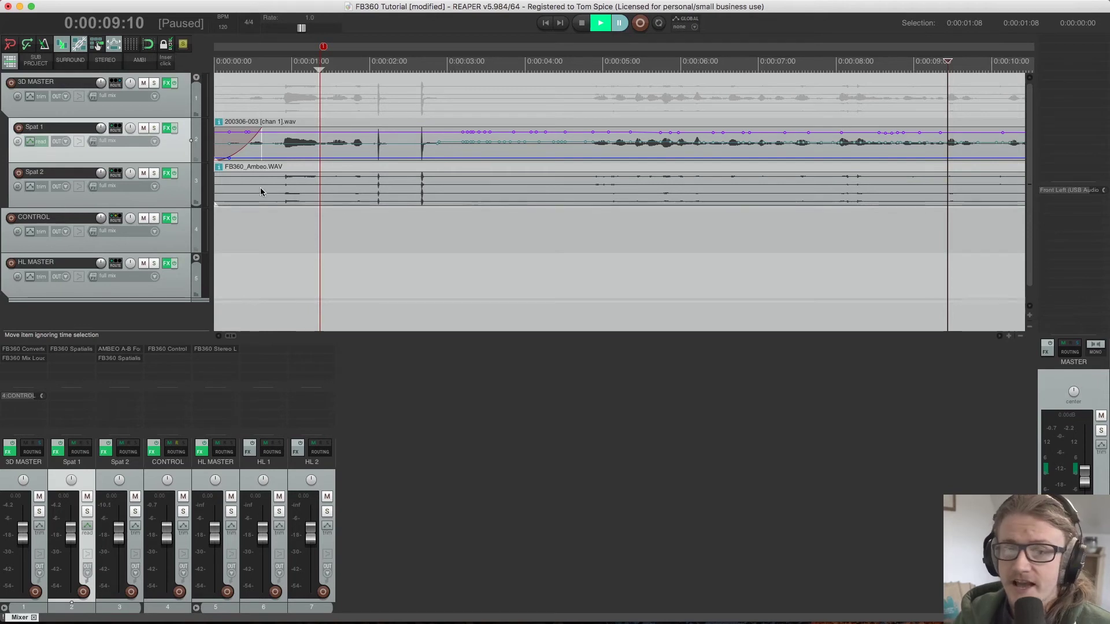
pyautogui.click(167, 174)
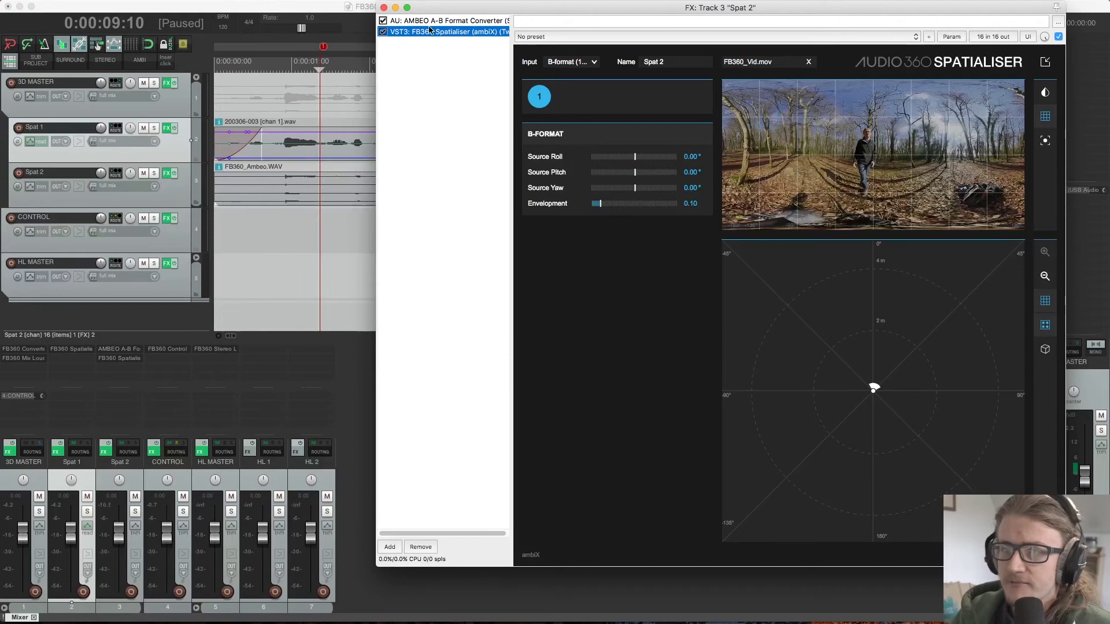
pyautogui.click(387, 20)
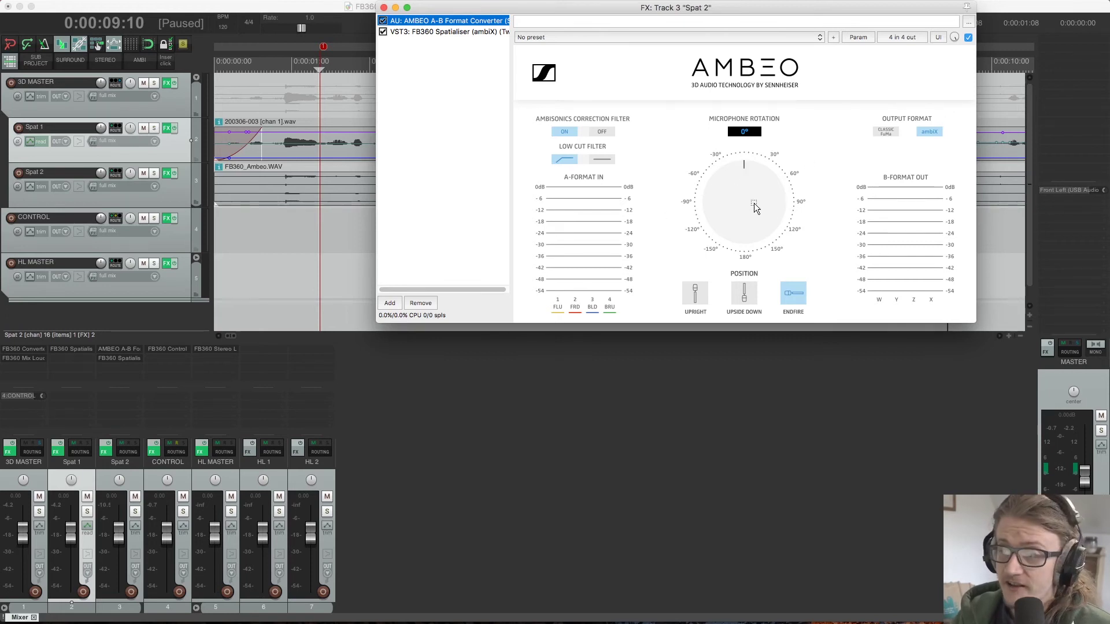
pyautogui.moveTo(750, 214); pyautogui.dragTo(737, 177)
pyautogui.moveTo(752, 124)
pyautogui.mouseDown()
pyautogui.moveTo(761, 85)
pyautogui.moveTo(825, 181)
pyautogui.moveTo(773, 240)
pyautogui.moveTo(803, 181)
pyautogui.moveTo(757, 144)
pyautogui.mouseUp()
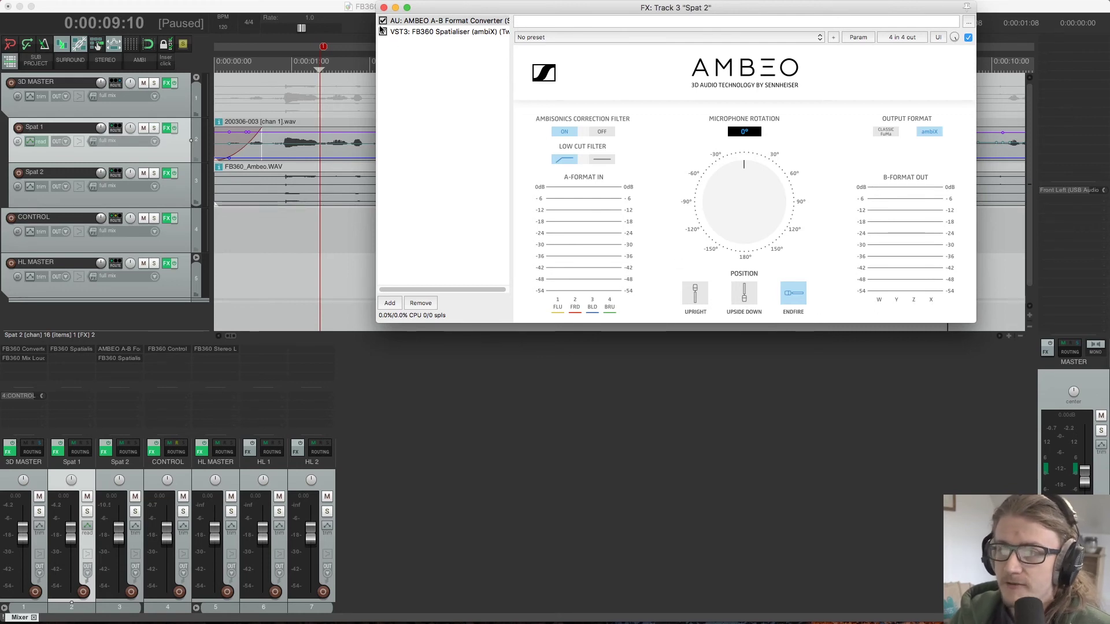
pyautogui.click(449, 32)
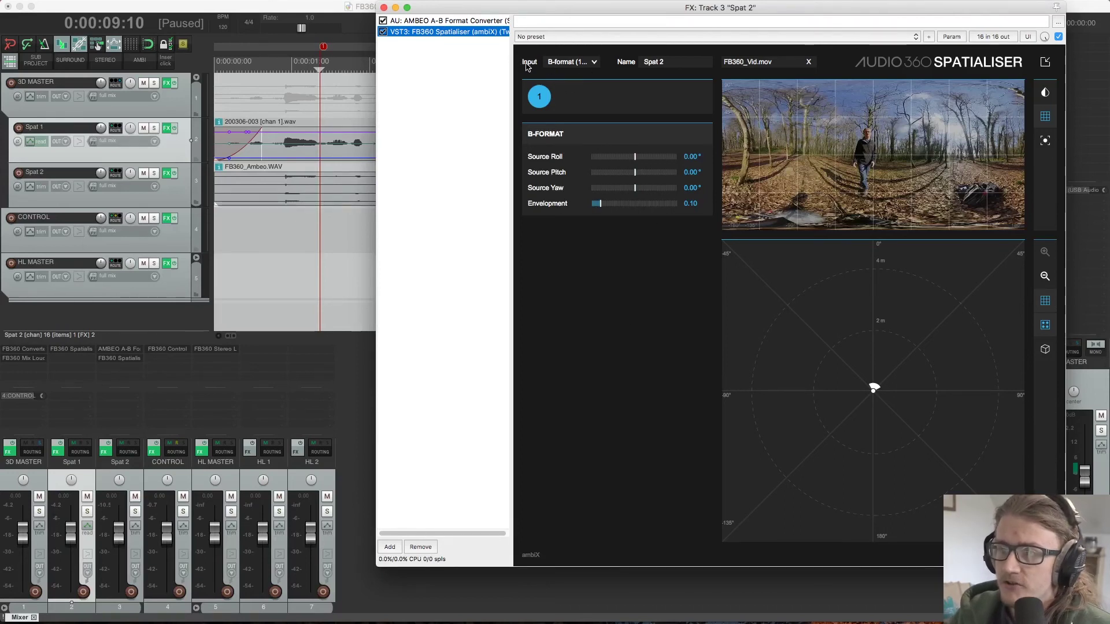
# - Keep B-format (1st Order ambiX) as the Spatialiser input, reviewing the AMBEO converter in between
pyautogui.click(549, 64)
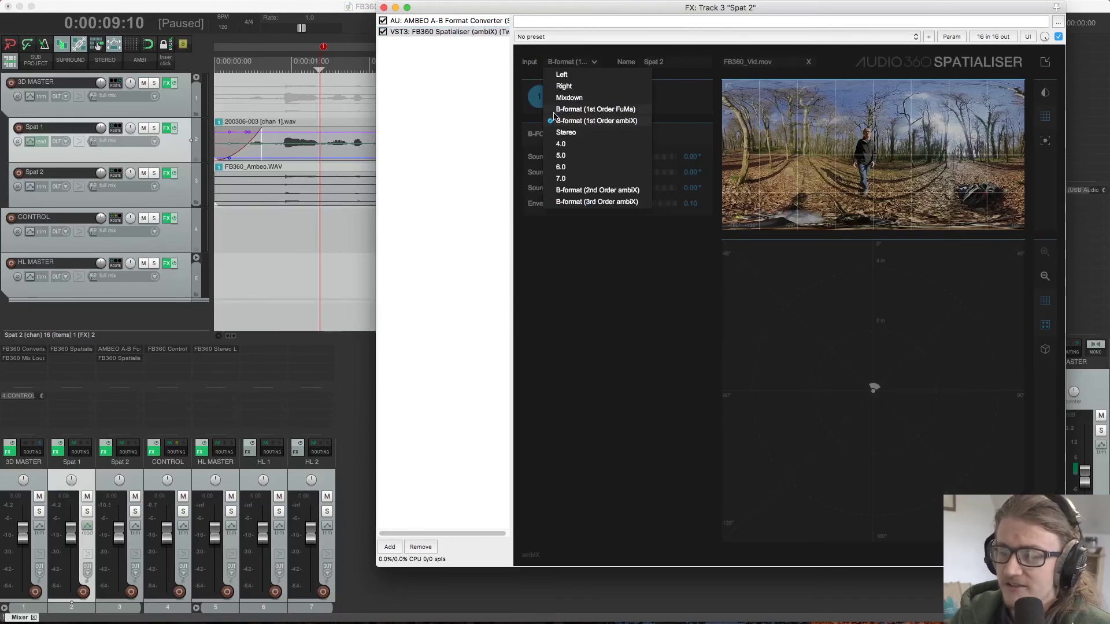
pyautogui.click(621, 120)
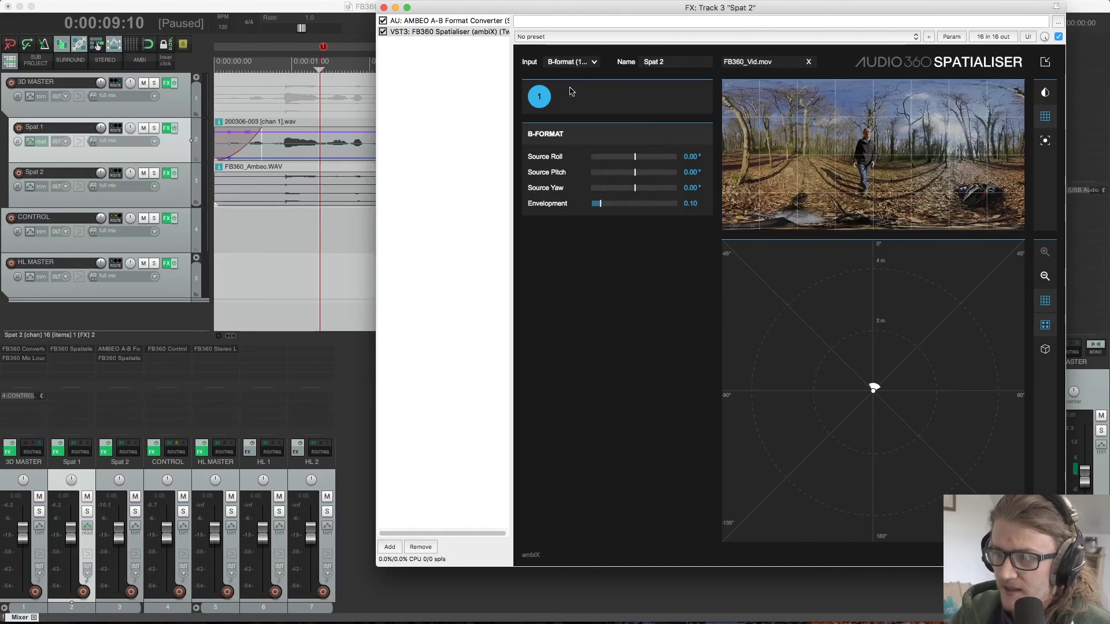
pyautogui.click(589, 163)
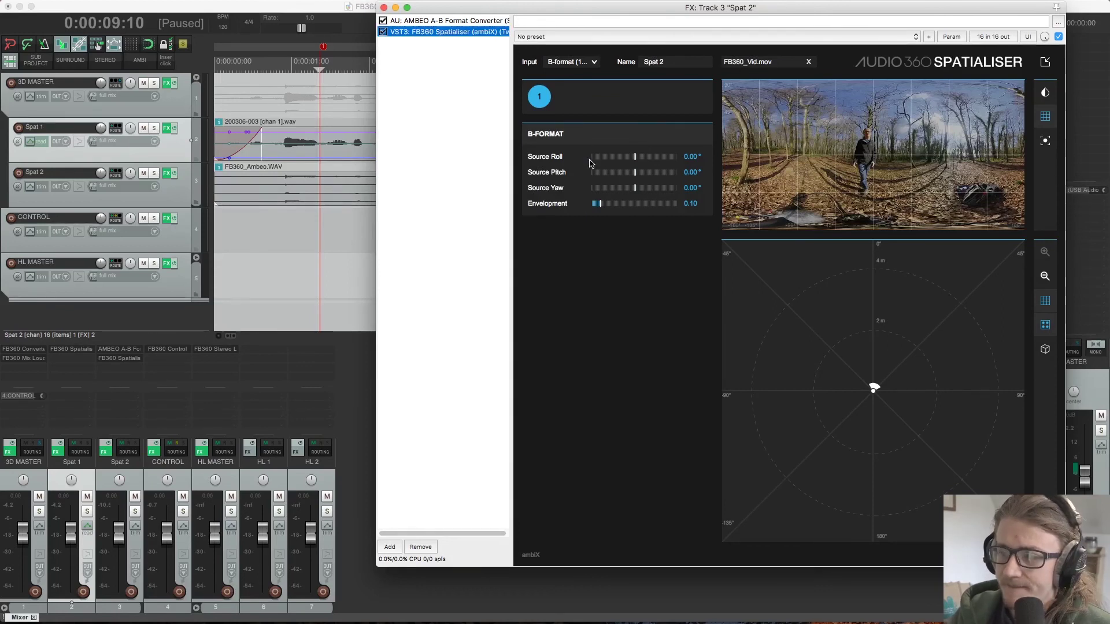
pyautogui.click(471, 21)
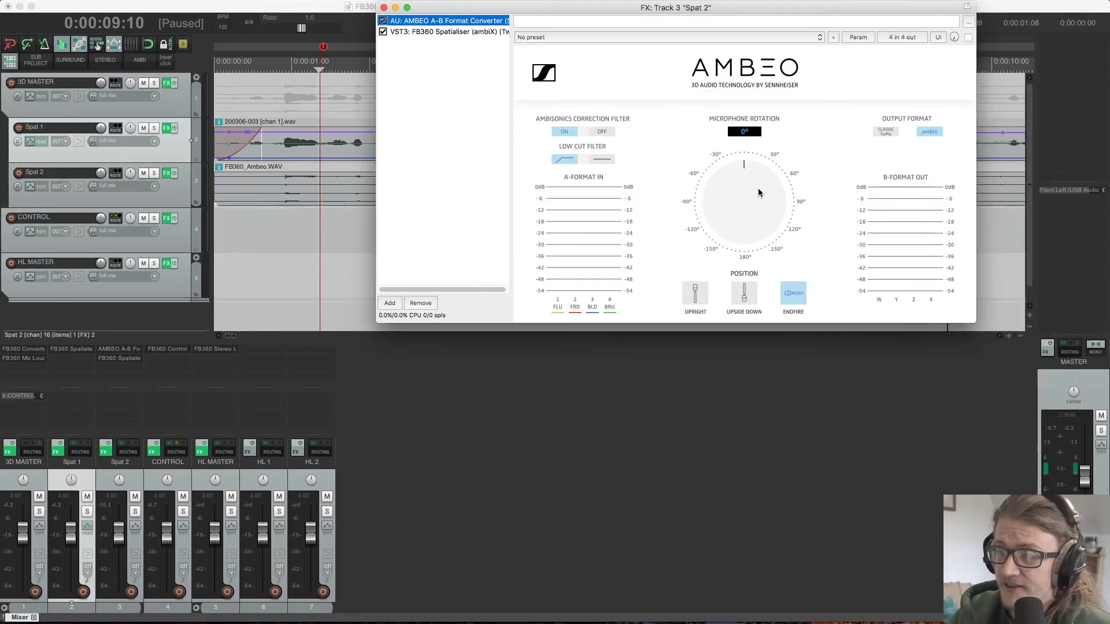
pyautogui.press('Down')
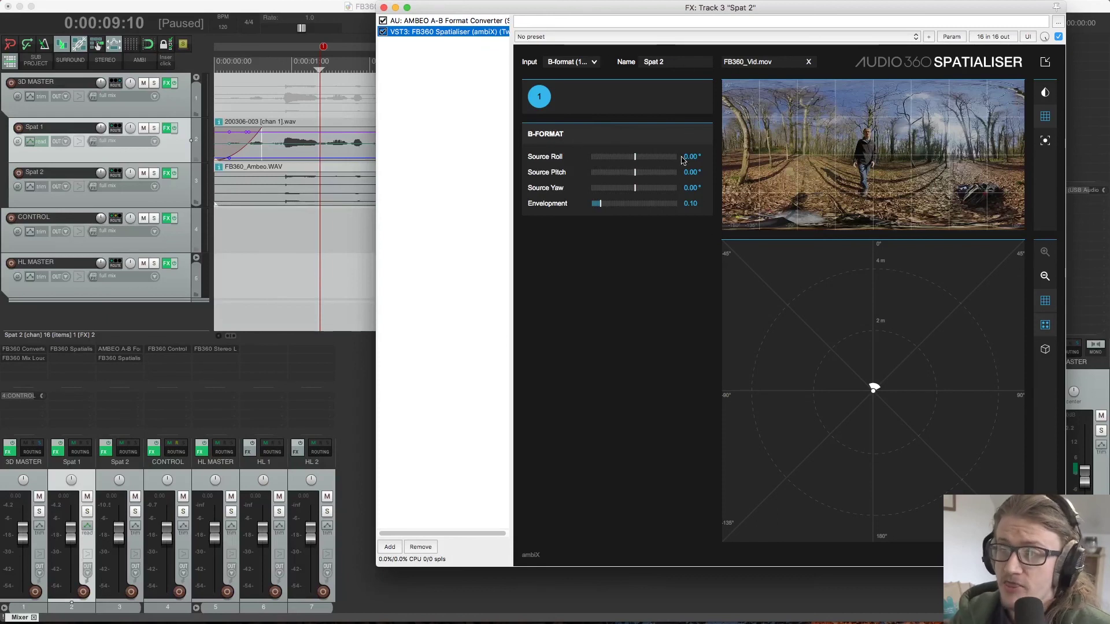
pyautogui.click(594, 62)
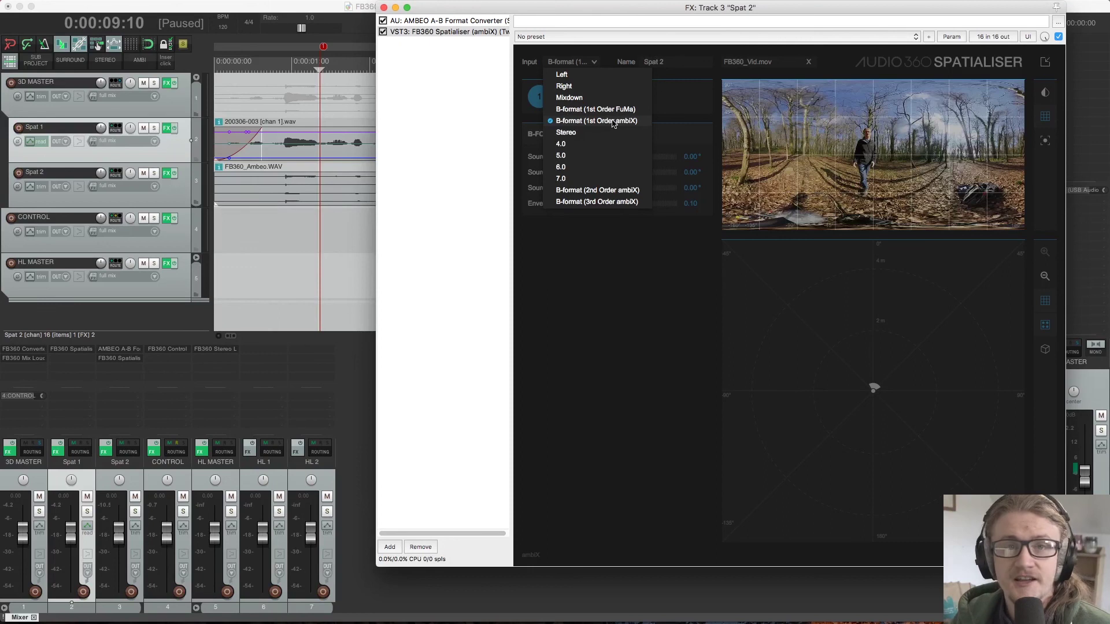